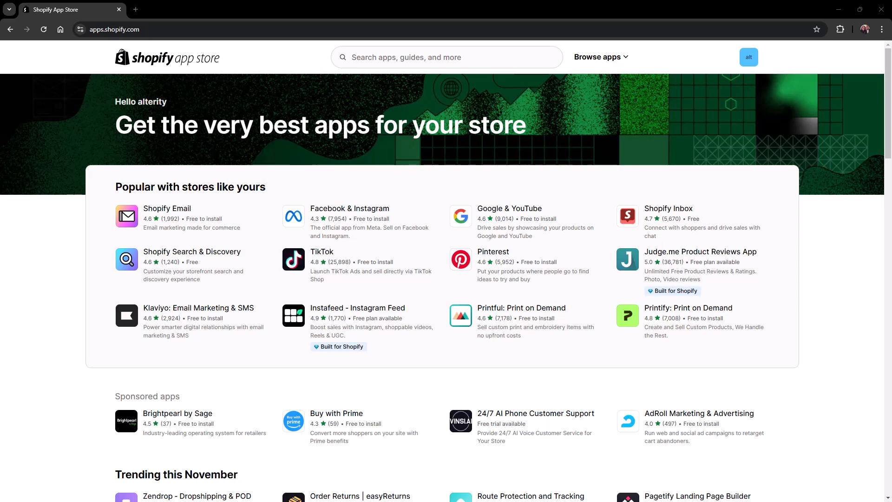
Search the Shopify App Store for Acctivate and open the Acctivate app's listing.
{"action": "left_click", "coordinate": [394, 57]}
{"action": "type", "text": "Acc"}
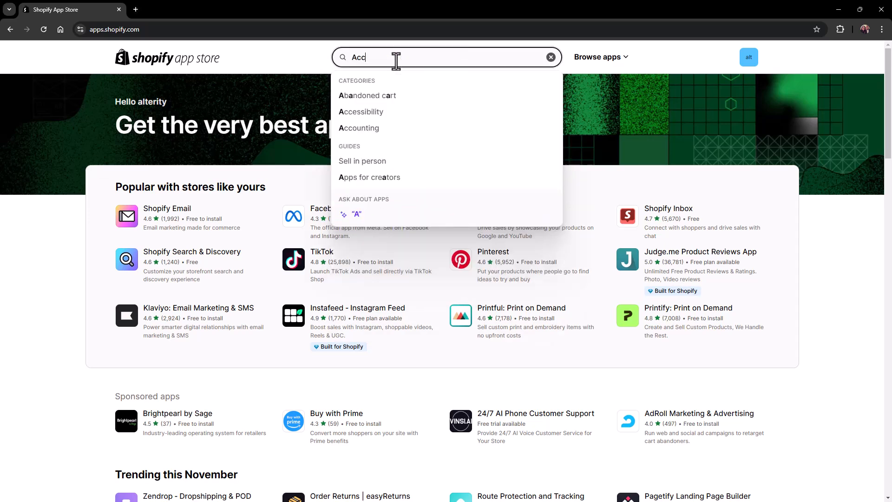
{"action": "type", "text": "tivate"}
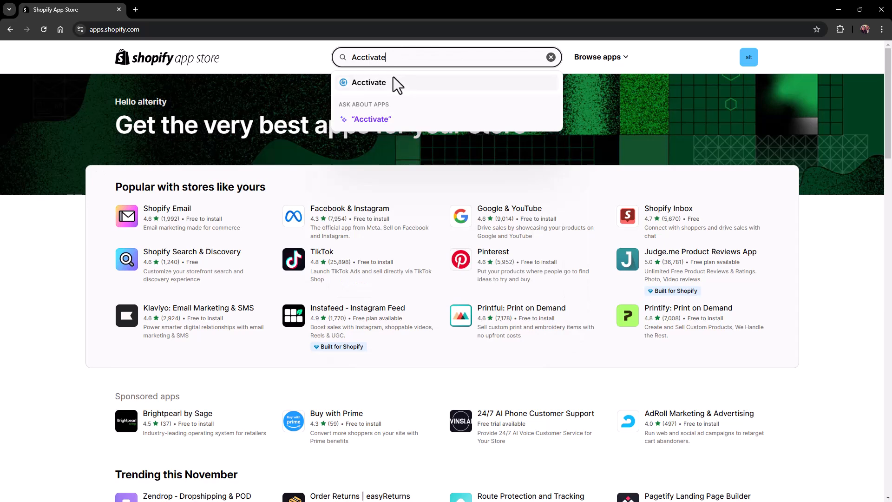
{"action": "left_click", "coordinate": [393, 77]}
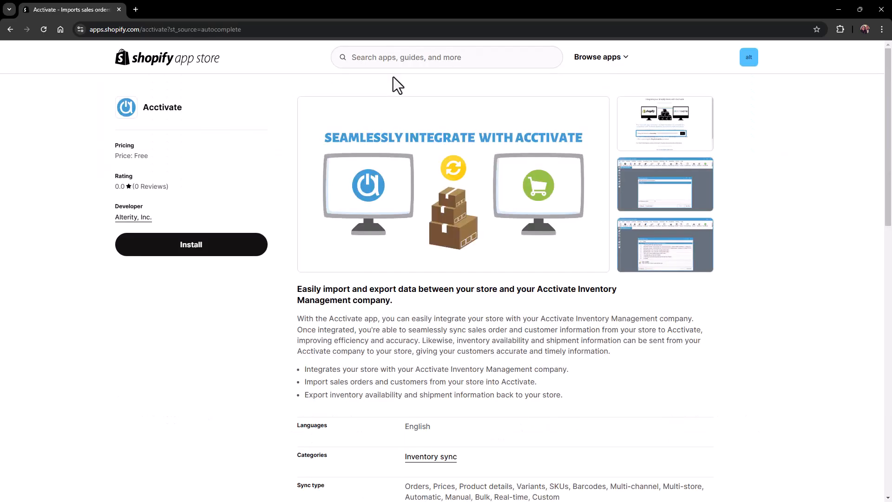
Install the Acctivate app on the Shopify store and copy the access key provided for the integration.
{"action": "left_click", "coordinate": [233, 245]}
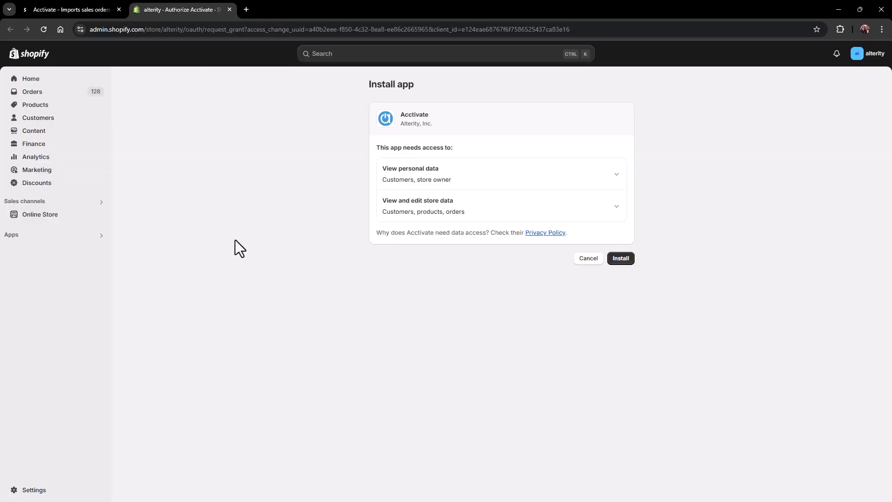
{"action": "left_click", "coordinate": [627, 264]}
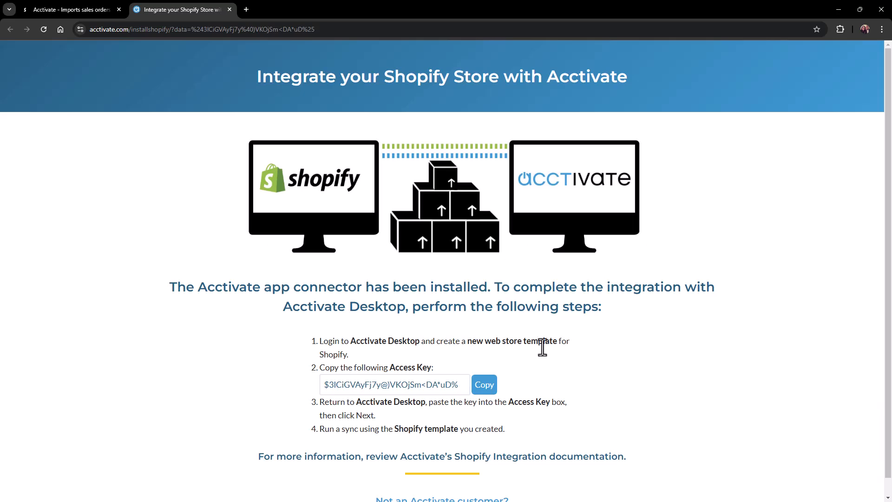
{"action": "left_click", "coordinate": [485, 392]}
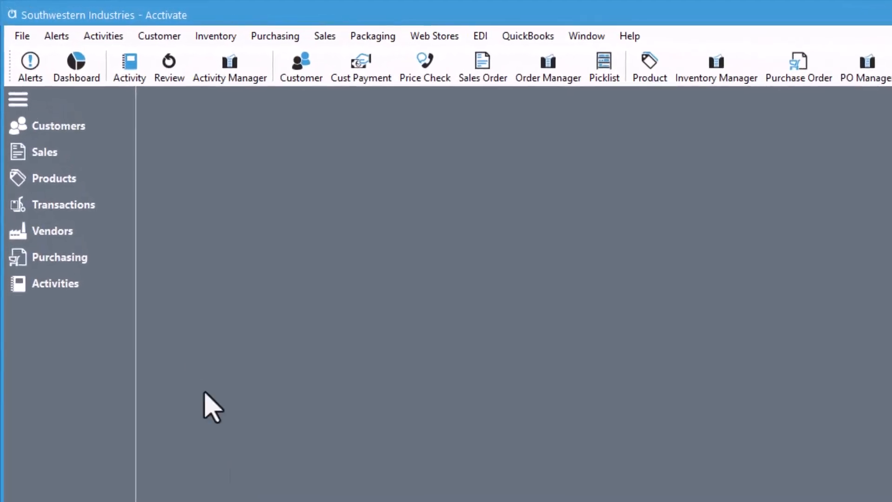
Switch to Acctivate and start a new template for importing sales orders.
{"action": "left_click", "coordinate": [22, 36]}
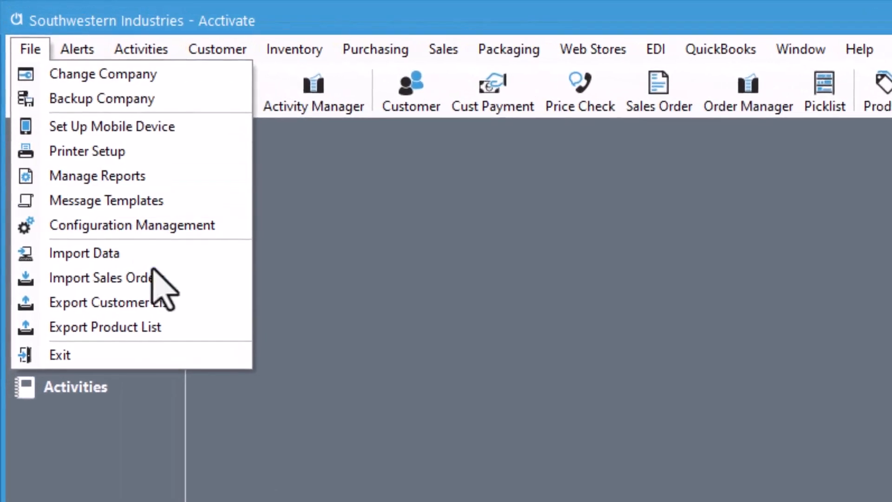
{"action": "left_click", "coordinate": [186, 277]}
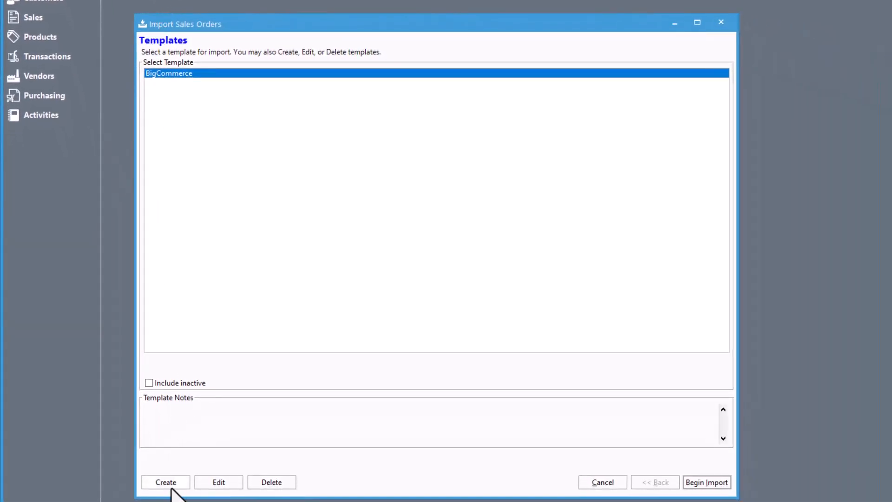
{"action": "left_click", "coordinate": [167, 483]}
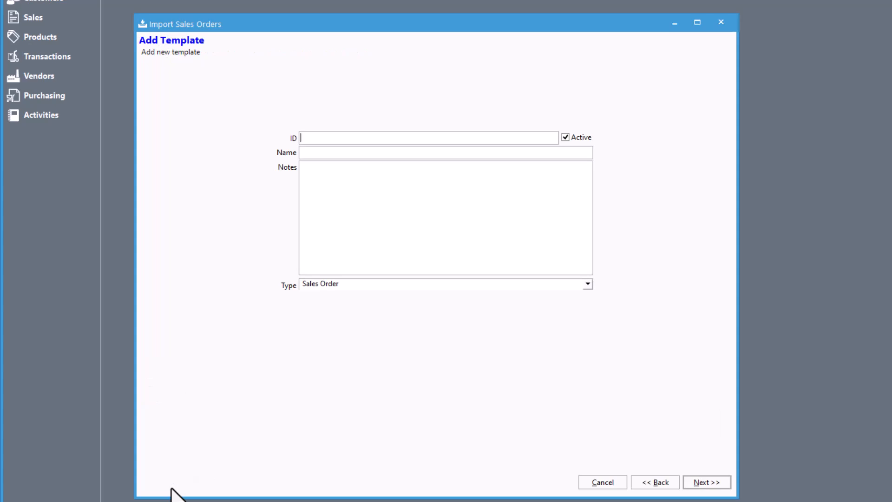
Give the template the ID and name Shopify, set its type to Web Store, and proceed to the source settings.
{"action": "type", "text": "Shopify"}
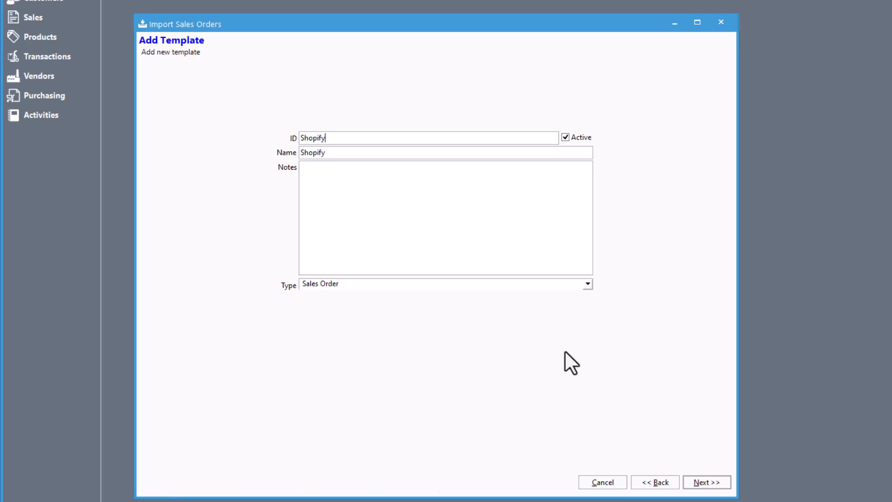
{"action": "left_click", "coordinate": [588, 284]}
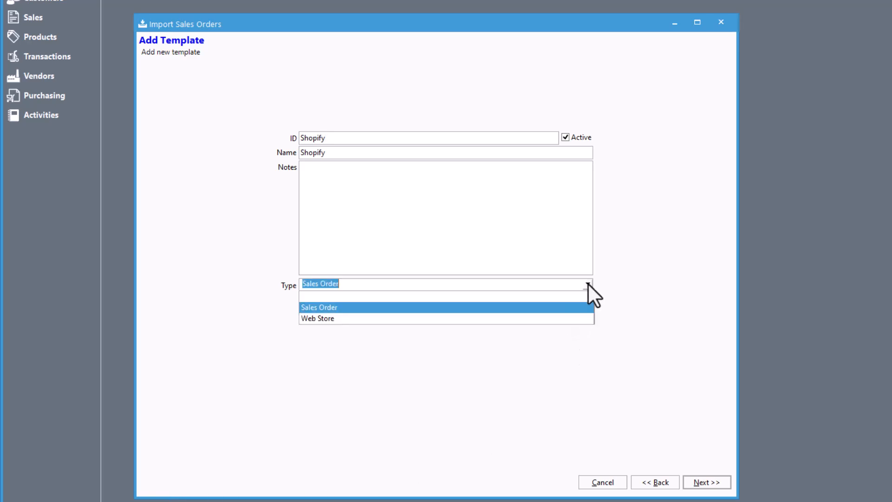
{"action": "left_click", "coordinate": [559, 316]}
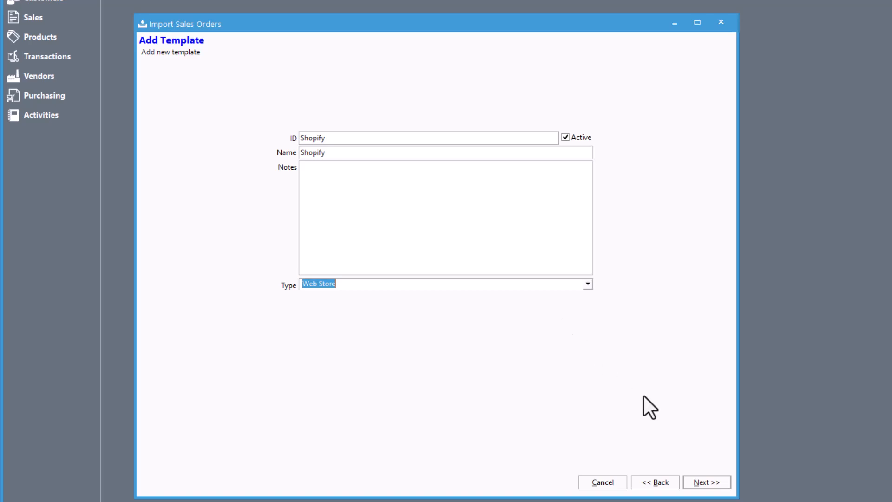
{"action": "left_click", "coordinate": [718, 482]}
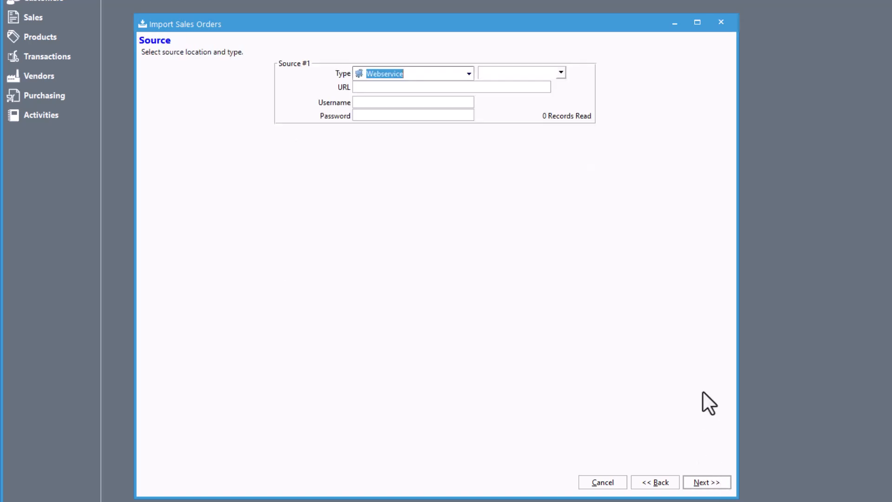
Select Shopify as the web service for Source #1.
{"action": "left_click", "coordinate": [561, 73]}
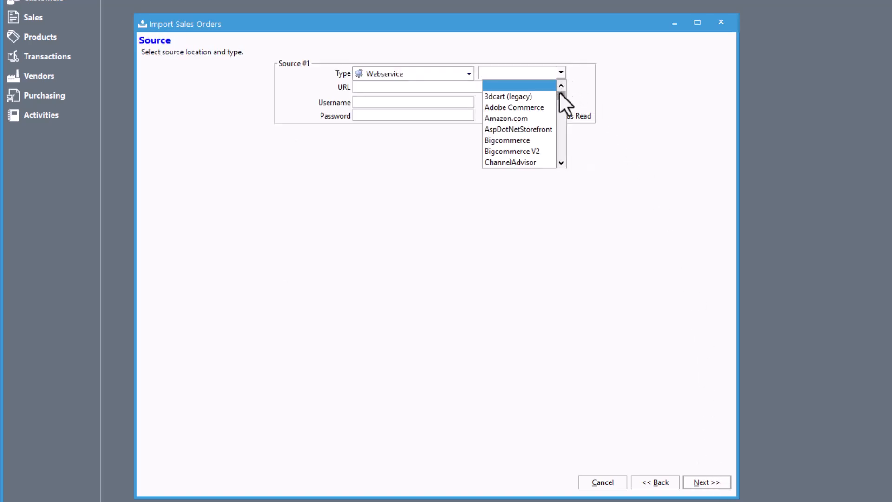
{"action": "left_click", "coordinate": [563, 165]}
{"action": "left_click", "coordinate": [563, 166]}
{"action": "left_click", "coordinate": [563, 166]}
{"action": "left_click", "coordinate": [563, 166]}
{"action": "left_click", "coordinate": [563, 165]}
{"action": "left_click", "coordinate": [563, 165]}
{"action": "left_click", "coordinate": [563, 166]}
{"action": "left_click", "coordinate": [534, 162]}
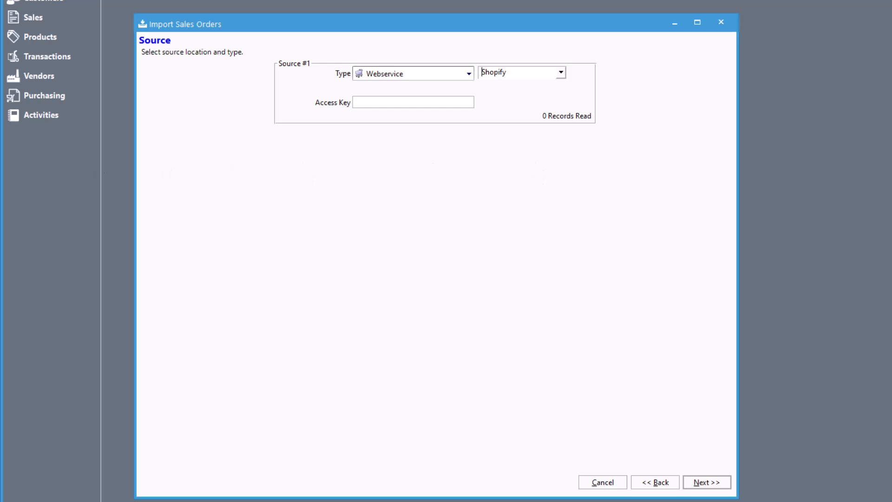
Paste the copied access key into the source's Access Key field and continue to the template options.
{"action": "key", "text": "alt+Tab"}
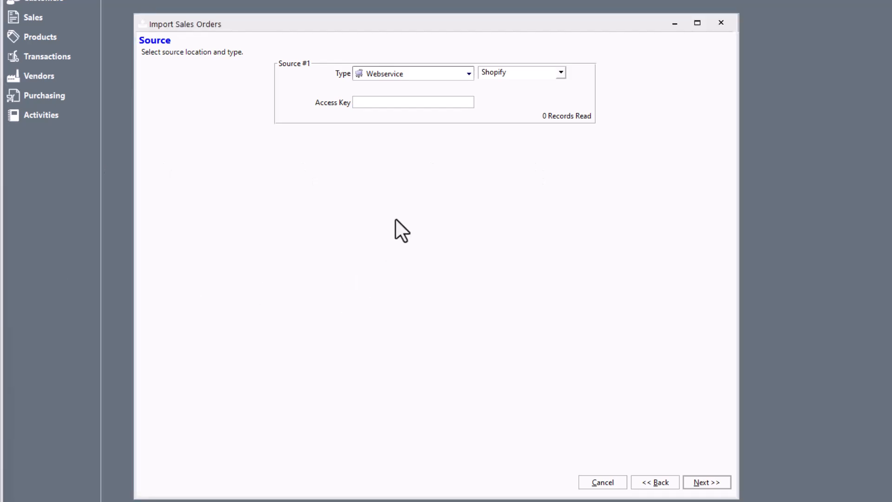
{"action": "left_click", "coordinate": [386, 102]}
{"action": "key", "text": "ctrl+v"}
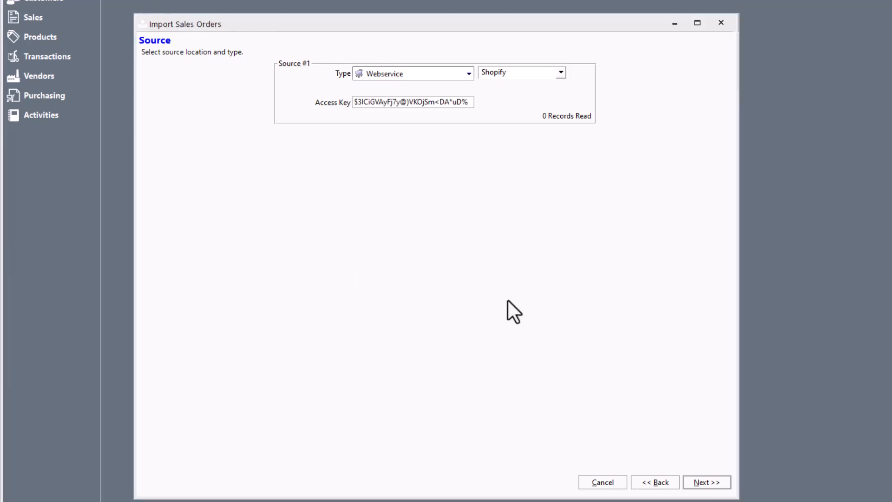
{"action": "left_click", "coordinate": [703, 482]}
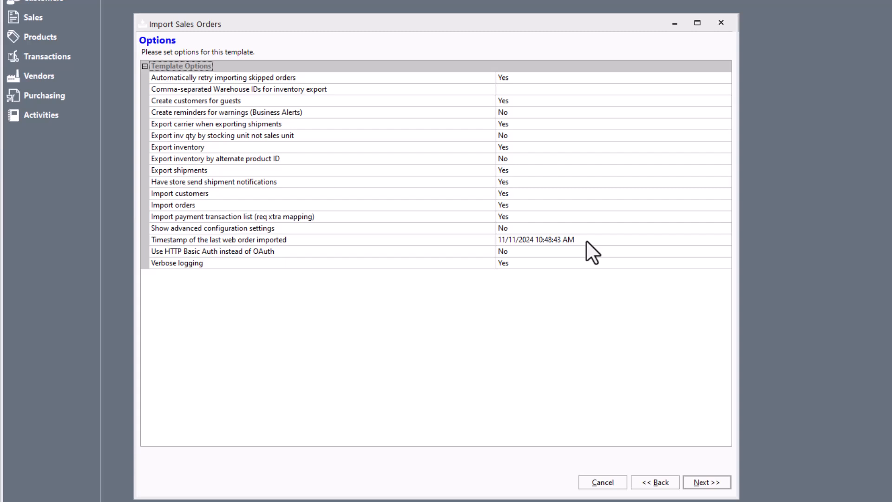
Set the timestamp of the last web order imported to 11/11/2024 8:00:00 AM and continue to the field mapping.
{"action": "left_click", "coordinate": [538, 240]}
{"action": "left_click_drag", "start_coordinate": [536, 240], "coordinate": [542, 240]}
{"action": "type", "text": "8"}
{"action": "double_click", "coordinate": [541, 240]}
{"action": "type", "text": "00"}
{"action": "key", "text": "shift+Right"}
{"action": "key", "text": "shift+Right"}
{"action": "type", "text": "00"}
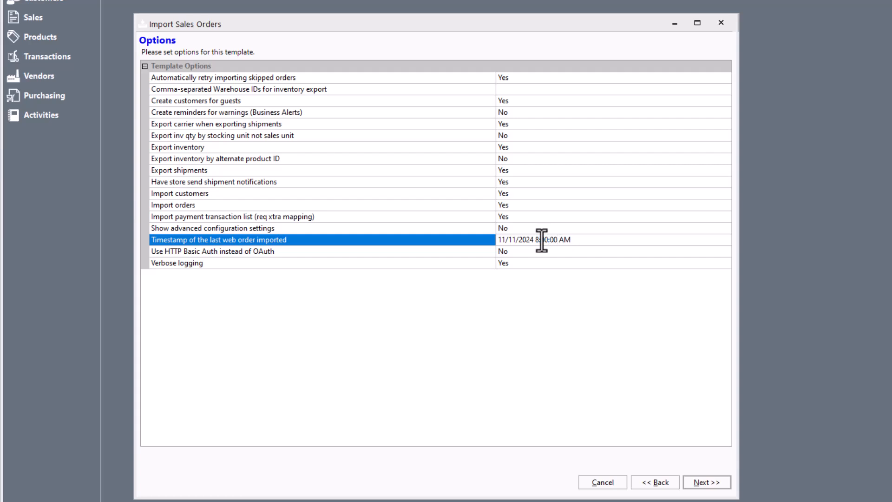
{"action": "left_click", "coordinate": [718, 485]}
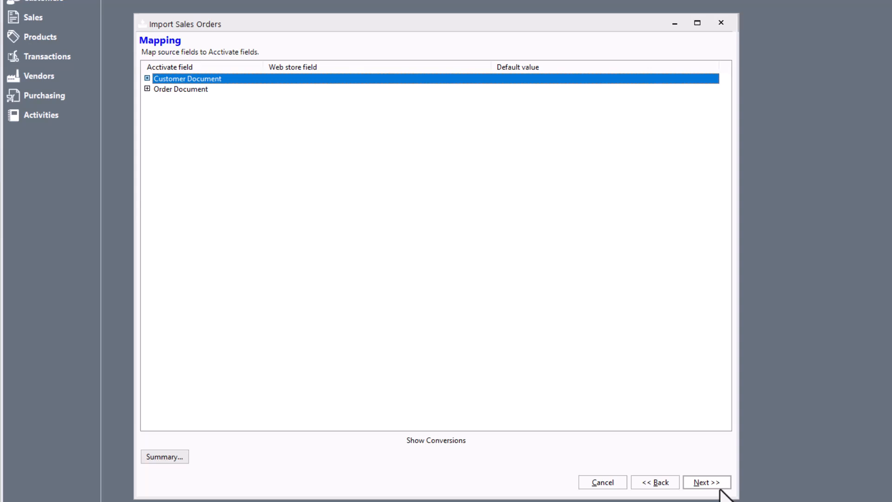
Show the value conversions for the Method Of Payment field within the Order section of the Order Document mapping.
{"action": "key", "text": "Down"}
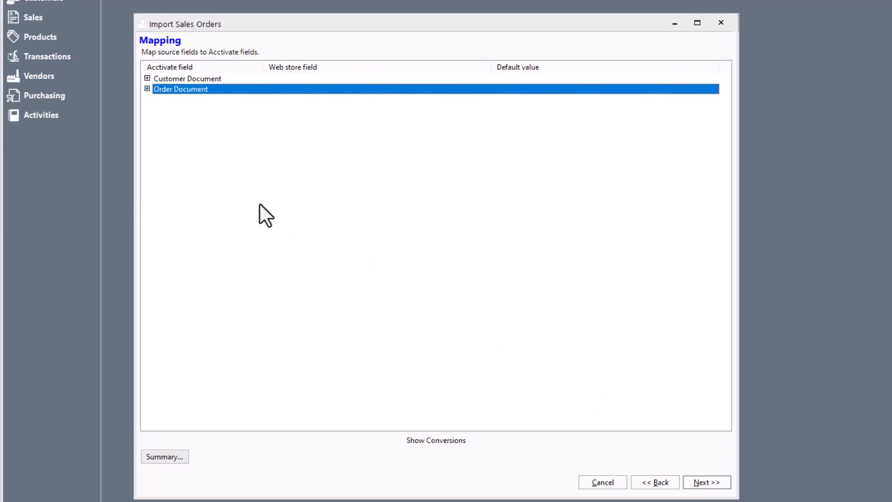
{"action": "left_click", "coordinate": [147, 88]}
{"action": "left_click", "coordinate": [157, 110]}
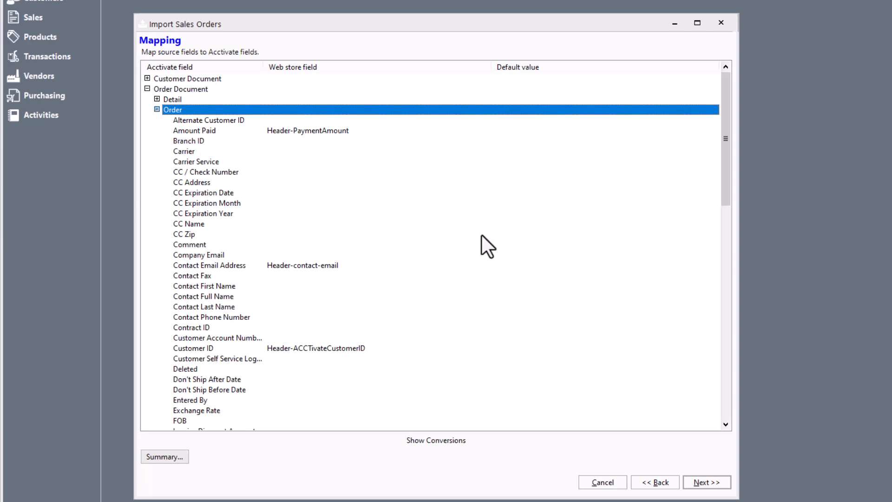
{"action": "left_click_drag", "start_coordinate": [727, 171], "coordinate": [752, 273]}
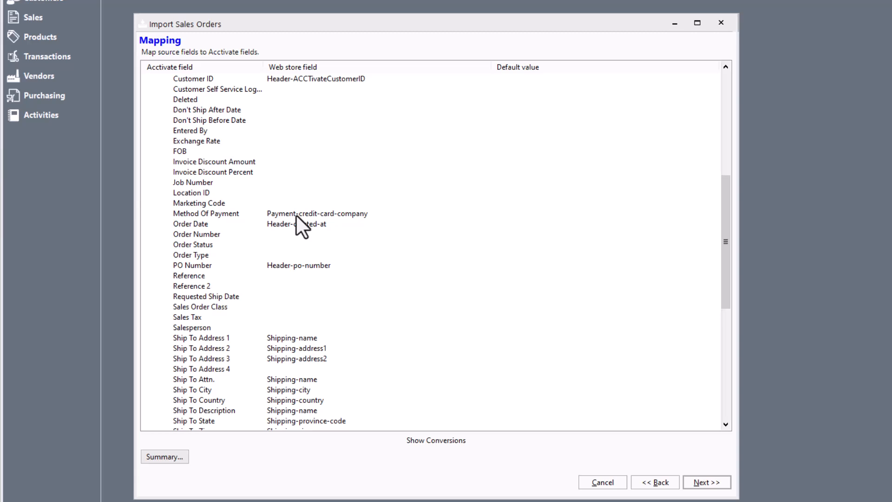
{"action": "left_click", "coordinate": [239, 214]}
{"action": "left_click", "coordinate": [397, 442]}
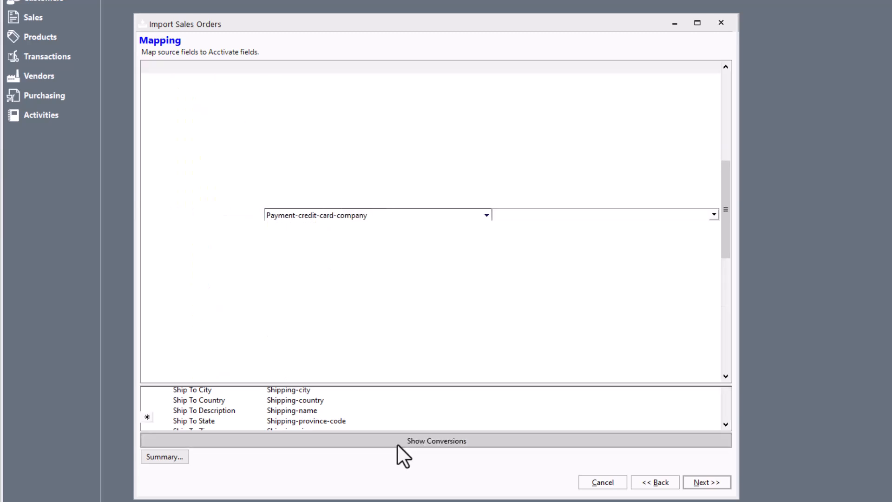
Add a Method Of Payment conversion from Bonus to Credit Card, finish the mapping, and close the wizard without importing orders.
{"action": "left_click", "coordinate": [163, 417]}
{"action": "type", "text": "Bonus"}
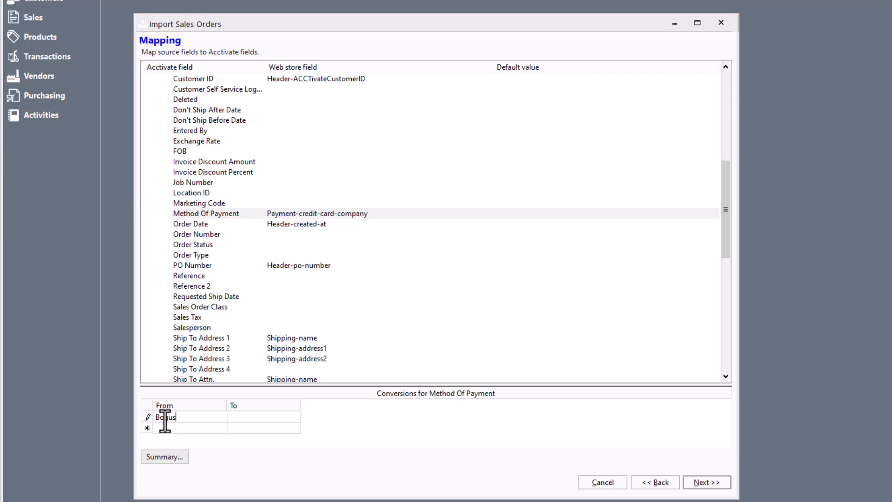
{"action": "key", "text": "Tab"}
{"action": "type", "text": "Credit Card"}
{"action": "left_click", "coordinate": [709, 483]}
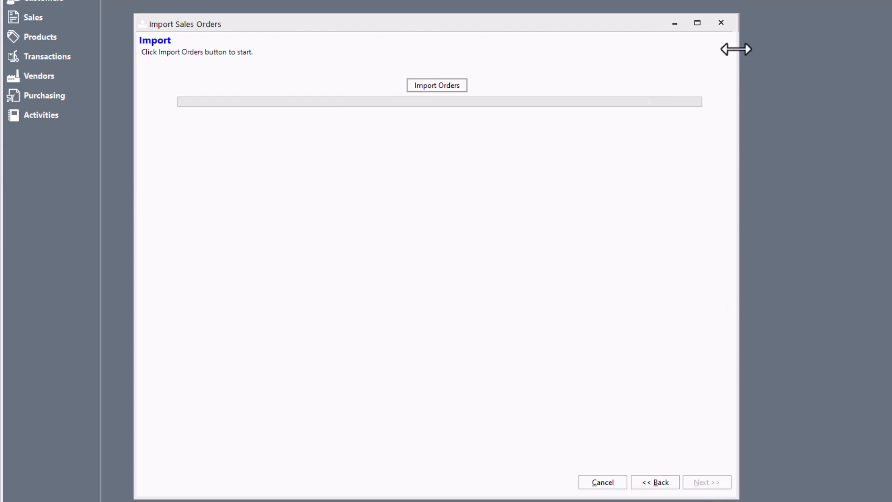
{"action": "left_click", "coordinate": [721, 23]}
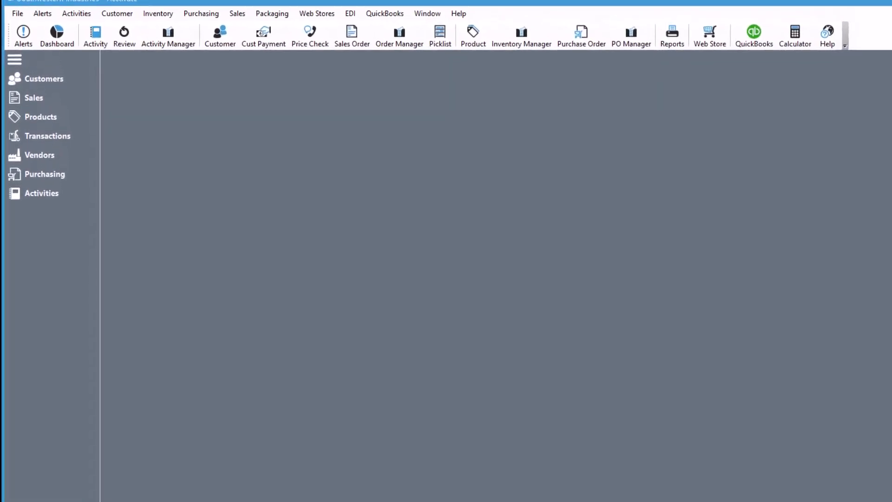
Run the web store sync for Shopify with a frequency of every 30 minutes, and minimize the sync window.
{"action": "left_click", "coordinate": [329, 10]}
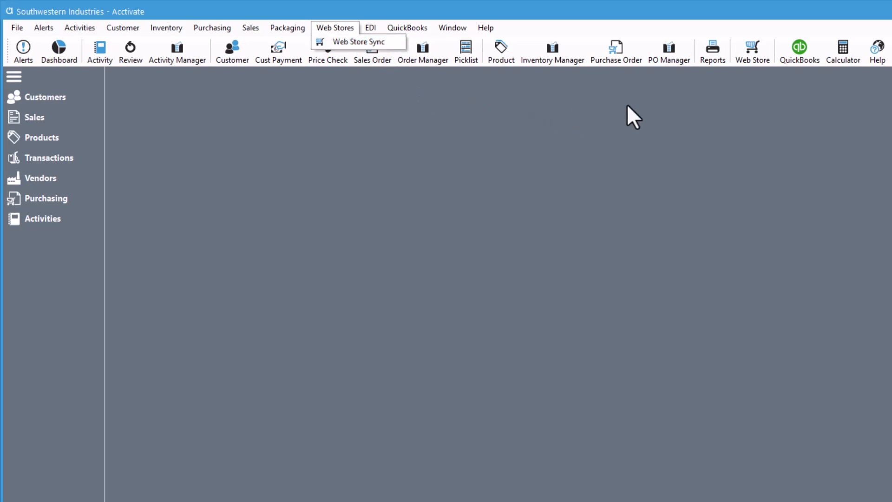
{"action": "left_click", "coordinate": [764, 59]}
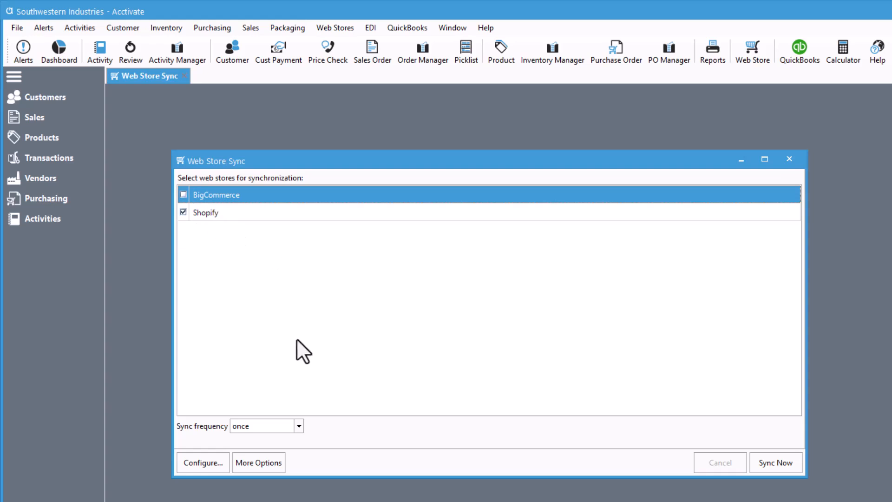
{"action": "left_click", "coordinate": [297, 421]}
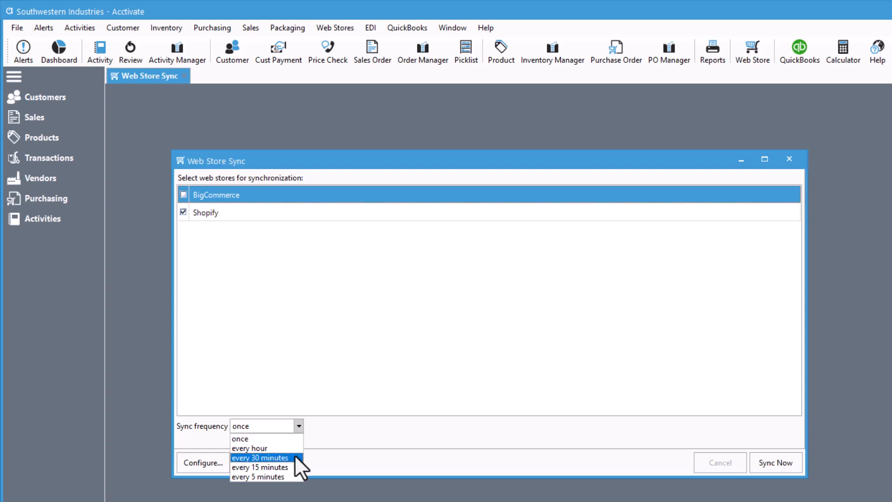
{"action": "left_click", "coordinate": [294, 457]}
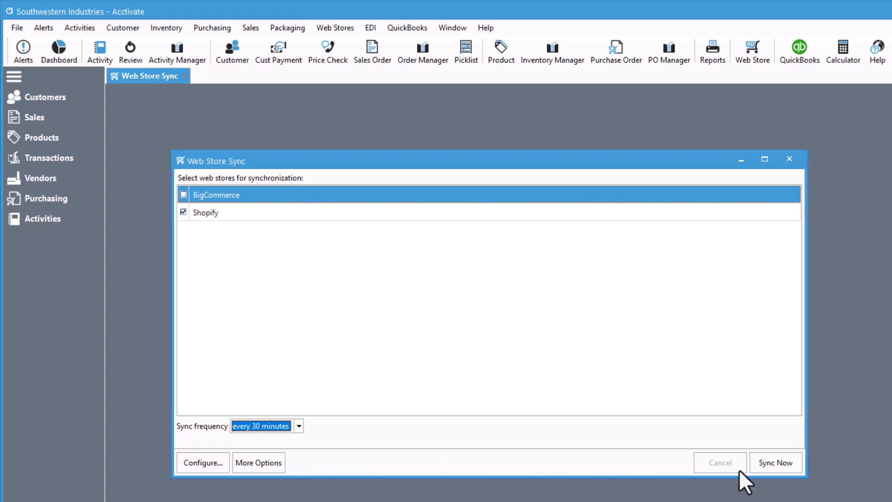
{"action": "left_click", "coordinate": [764, 462]}
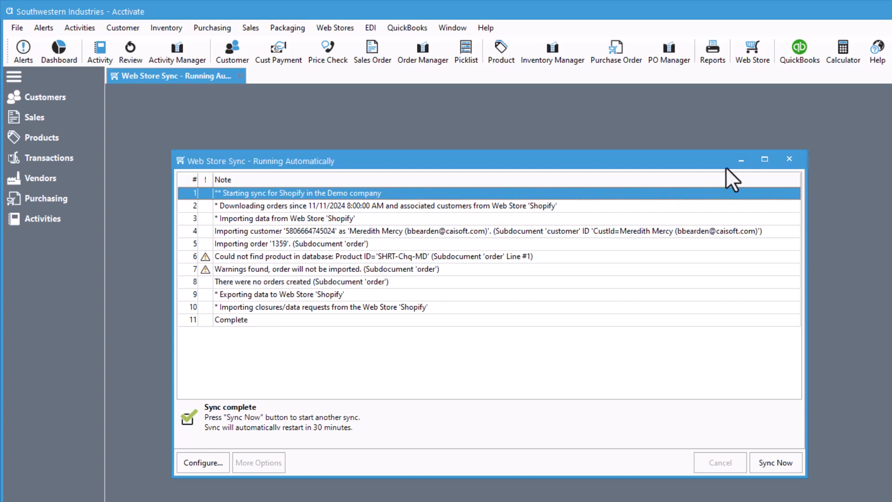
{"action": "left_click", "coordinate": [741, 160]}
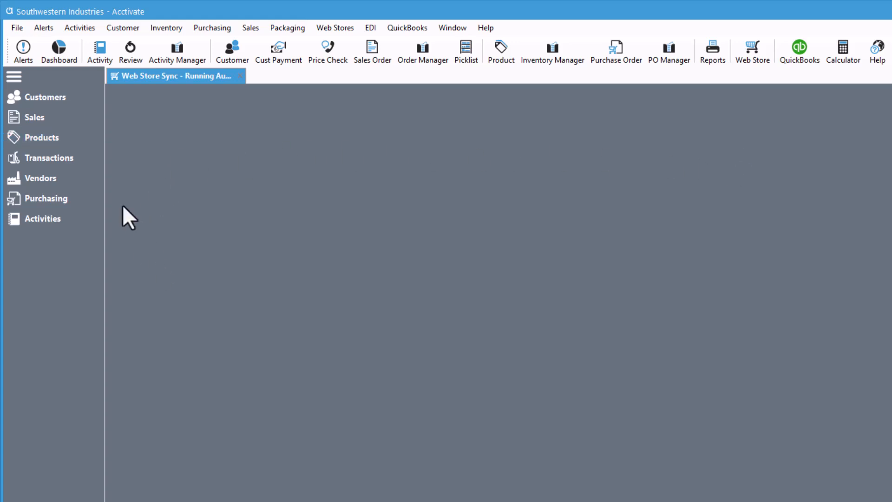
Search the products for "shirt" and open Red Checkered Shirt - Med for editing.
{"action": "left_click", "coordinate": [77, 142]}
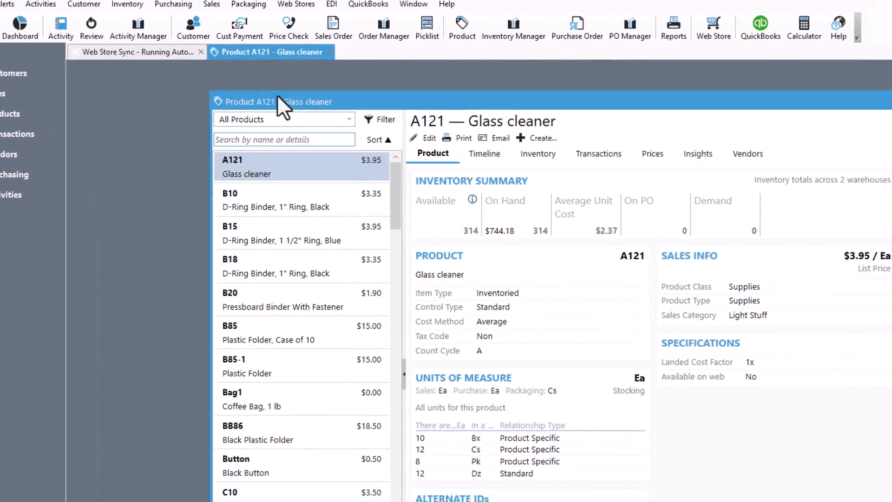
{"action": "type", "text": "shirt"}
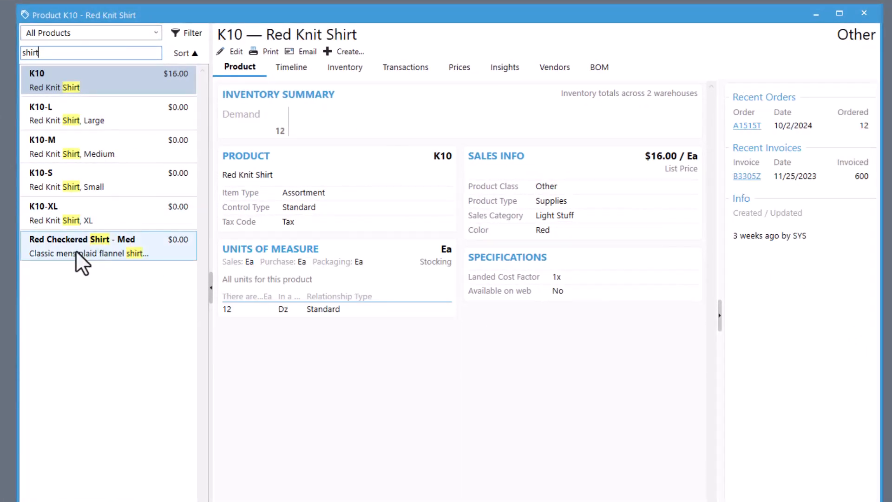
{"action": "left_click", "coordinate": [77, 250]}
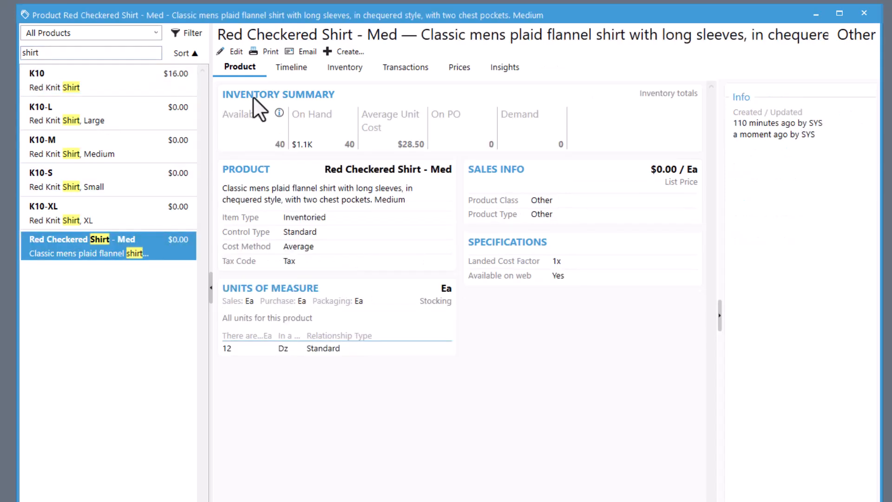
{"action": "left_click", "coordinate": [241, 54]}
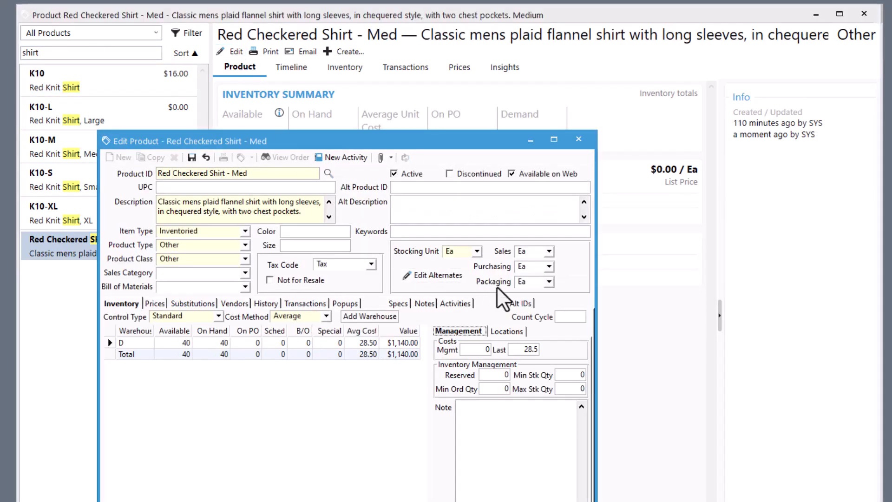
Add the alternate ID SHRT-Chq-MD to the Red Checkered Shirt - Med product.
{"action": "left_click", "coordinate": [519, 304]}
{"action": "left_click", "coordinate": [213, 335]}
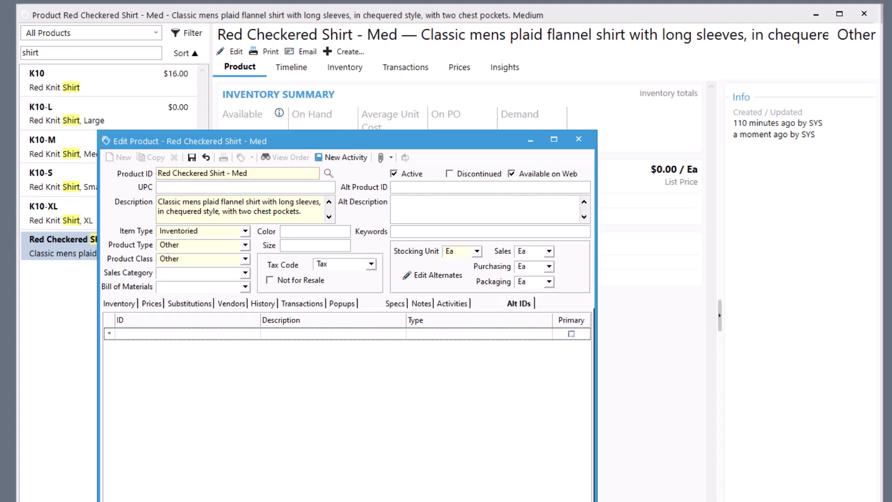
{"action": "type", "text": "SHRT-Chq-MD"}
{"action": "key", "text": "Return"}
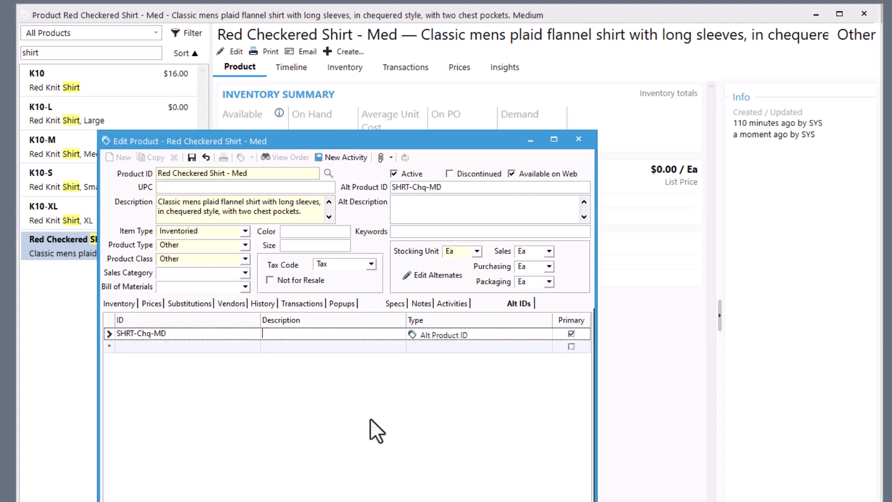
Set the alternate ID's type to Shopify, save the product, and close the product windows.
{"action": "left_click", "coordinate": [542, 333]}
{"action": "left_click", "coordinate": [545, 334]}
{"action": "mouse_move", "coordinate": [548, 373]}
{"action": "left_click", "coordinate": [583, 392]}
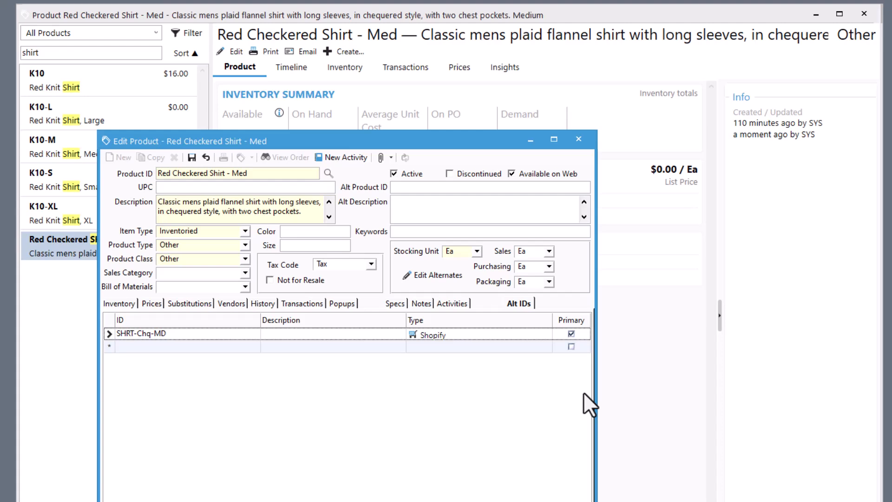
{"action": "left_click", "coordinate": [192, 157]}
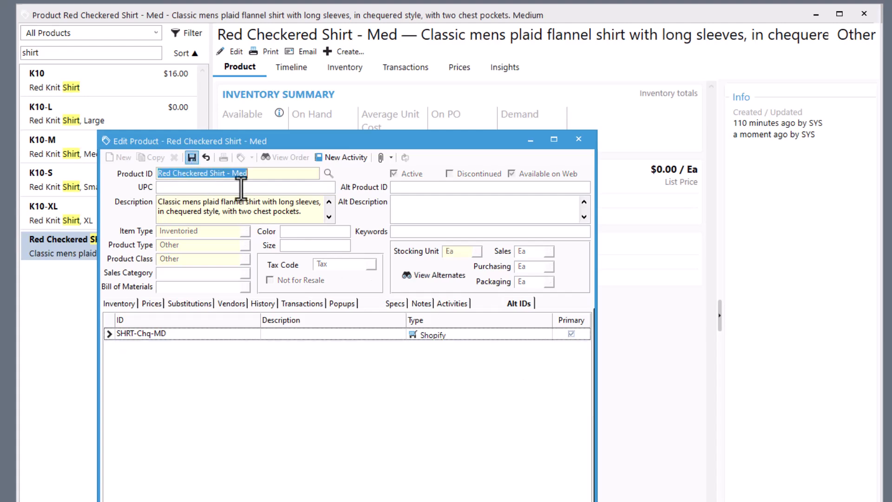
{"action": "left_click", "coordinate": [578, 138]}
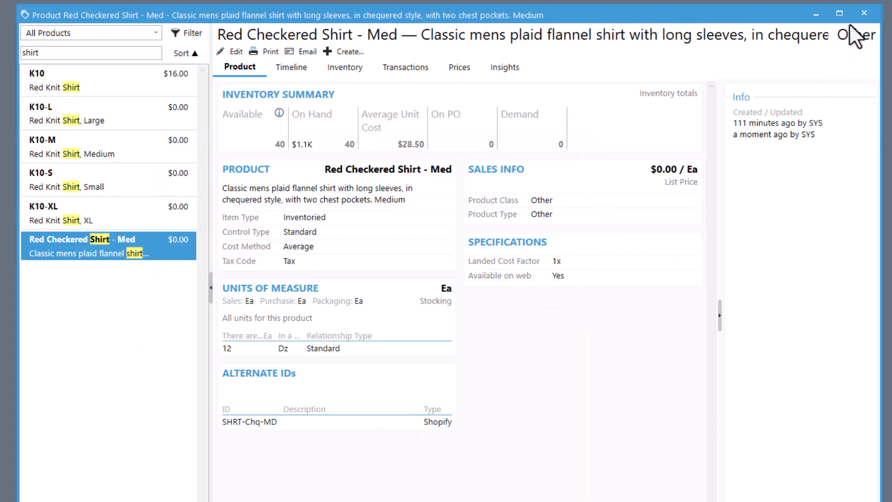
{"action": "left_click", "coordinate": [864, 13]}
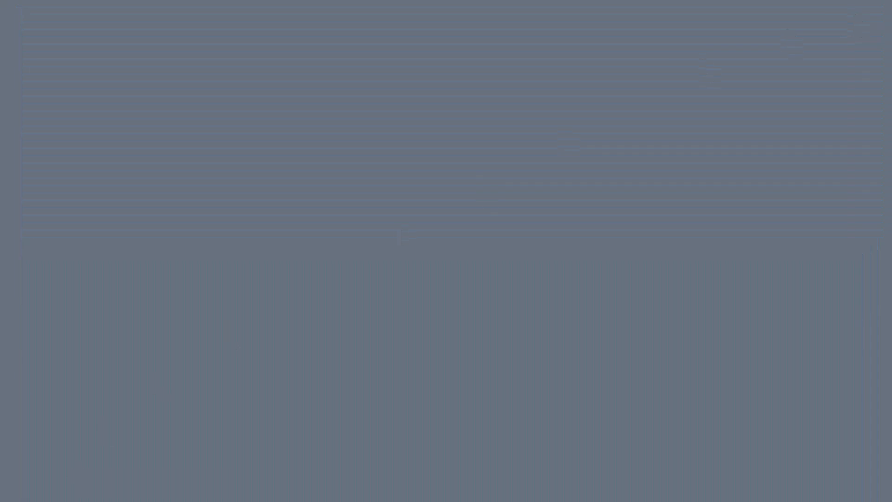
Return to the web store sync, run it again for Shopify, and minimize its window.
{"action": "key", "text": "alt+Tab"}
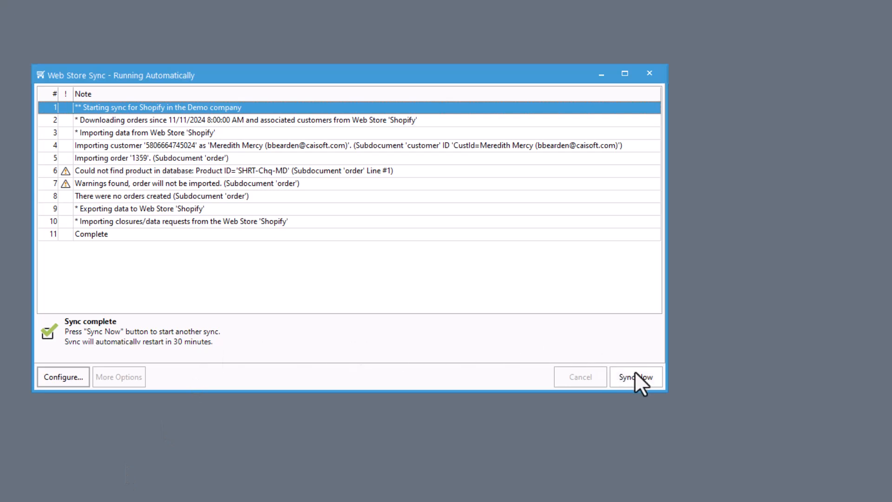
{"action": "left_click", "coordinate": [657, 378]}
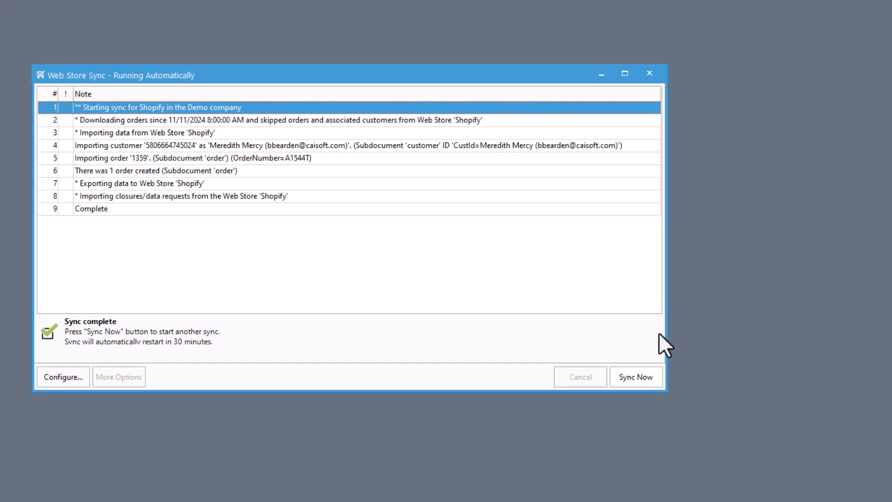
{"action": "left_click", "coordinate": [604, 74]}
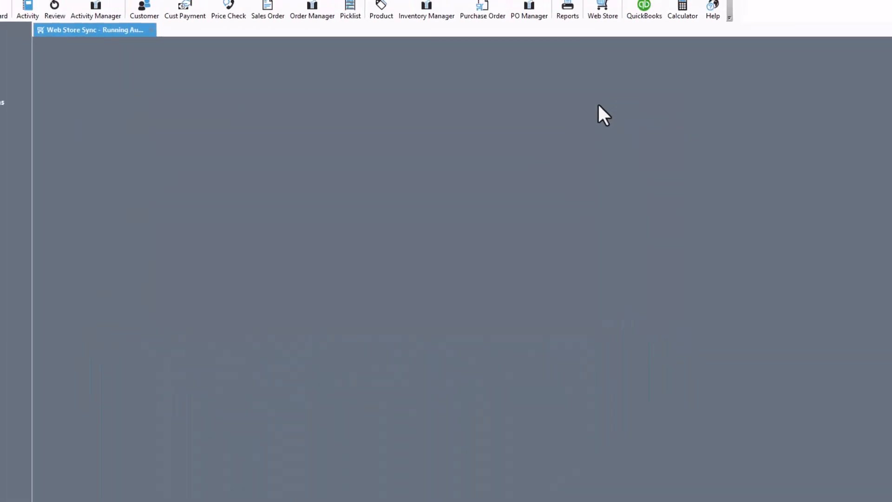
Open the newly imported sales order, refresh it, and show its packages.
{"action": "left_click", "coordinate": [49, 95]}
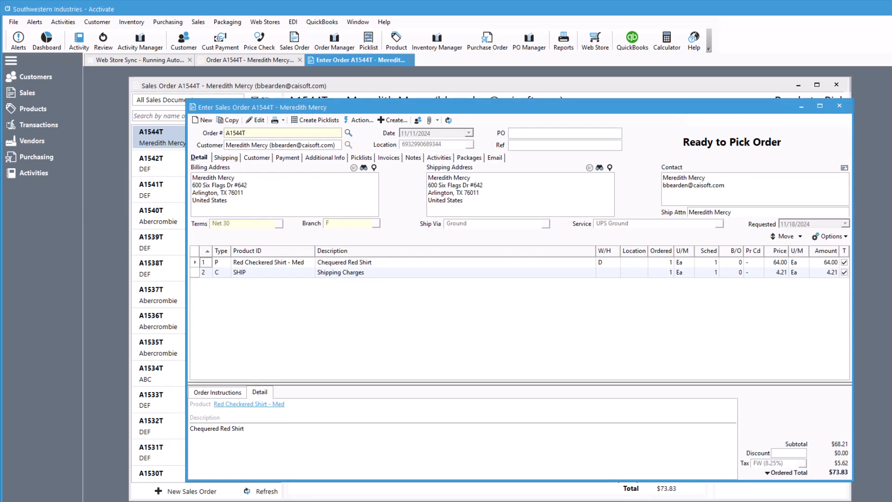
{"action": "left_click", "coordinate": [450, 119]}
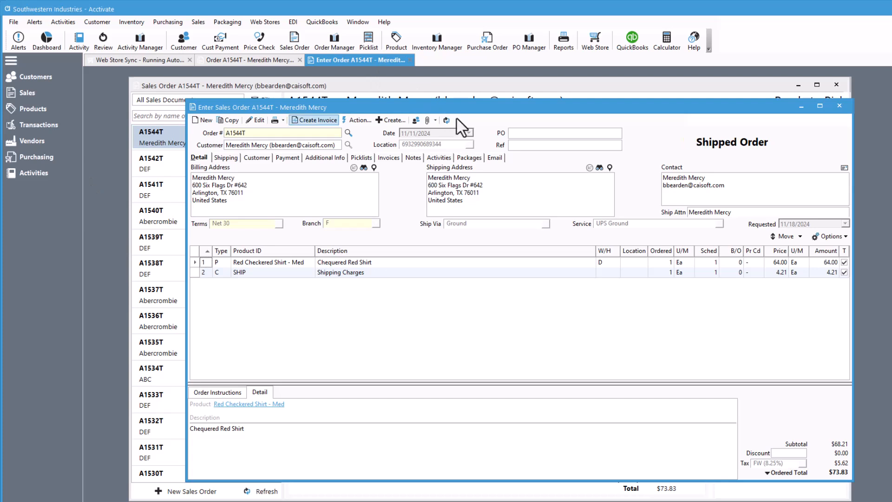
{"action": "left_click", "coordinate": [461, 158]}
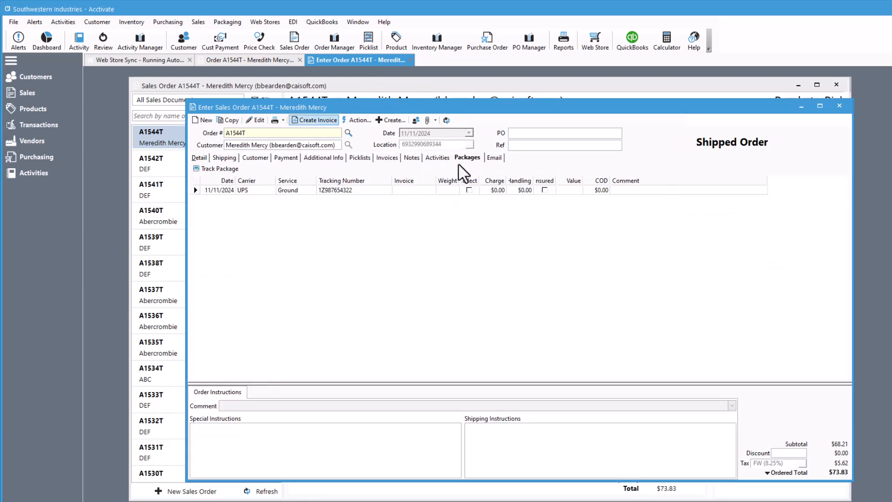
Invoice the shipped sales order without printing or emailing, close the order windows, and run the Shopify sync again.
{"action": "left_click", "coordinate": [321, 120]}
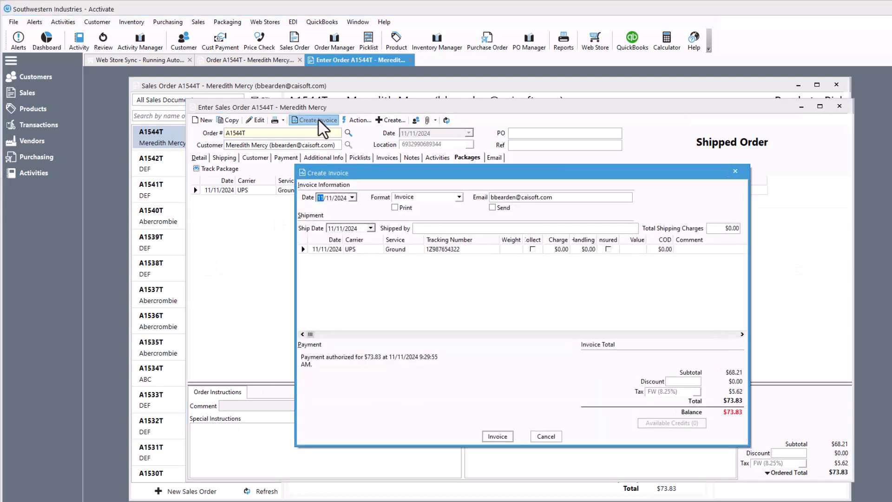
{"action": "left_click", "coordinate": [496, 437]}
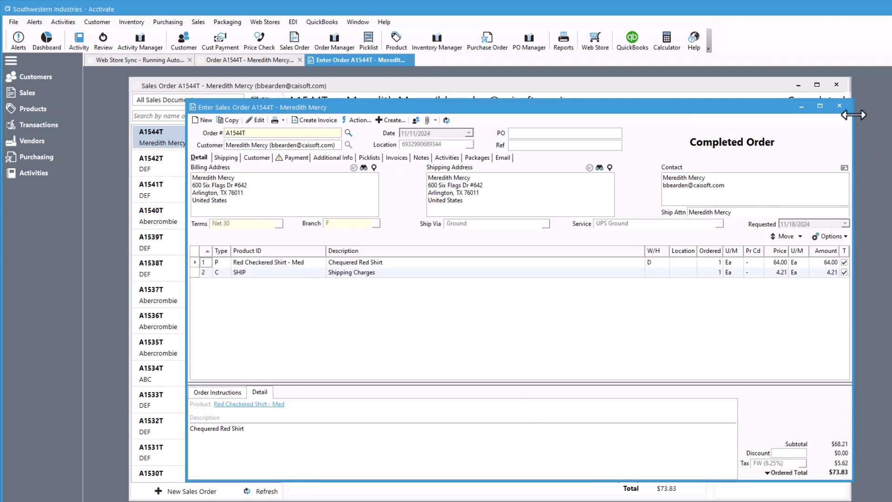
{"action": "left_click", "coordinate": [843, 105]}
{"action": "left_click", "coordinate": [843, 85]}
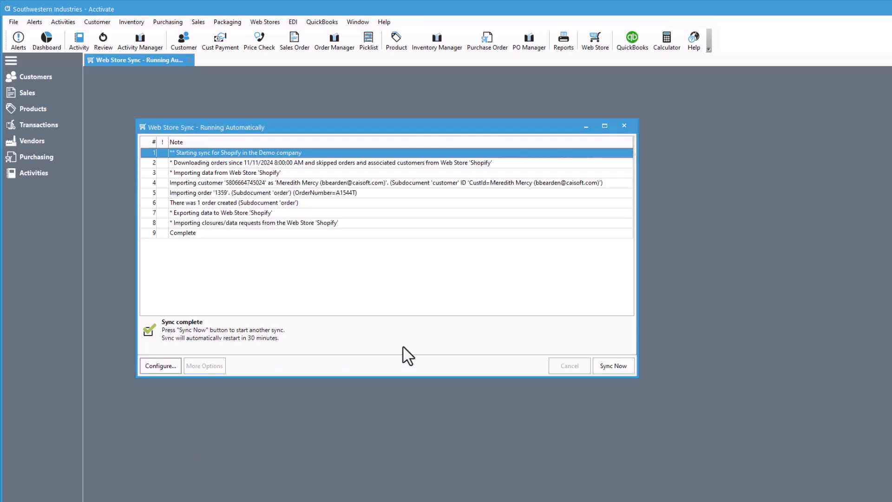
{"action": "left_click", "coordinate": [618, 364]}
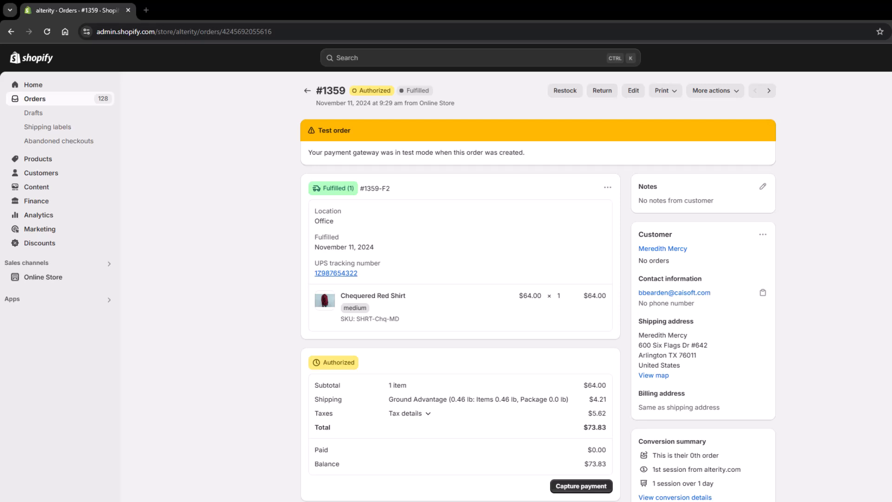
Open the medium variant of Chequered Red Shirt in a new Shopify admin tab and check its inventory quantities.
{"action": "left_click", "coordinate": [146, 10]}
{"action": "key", "text": "ctrl+v"}
{"action": "key", "text": "Return"}
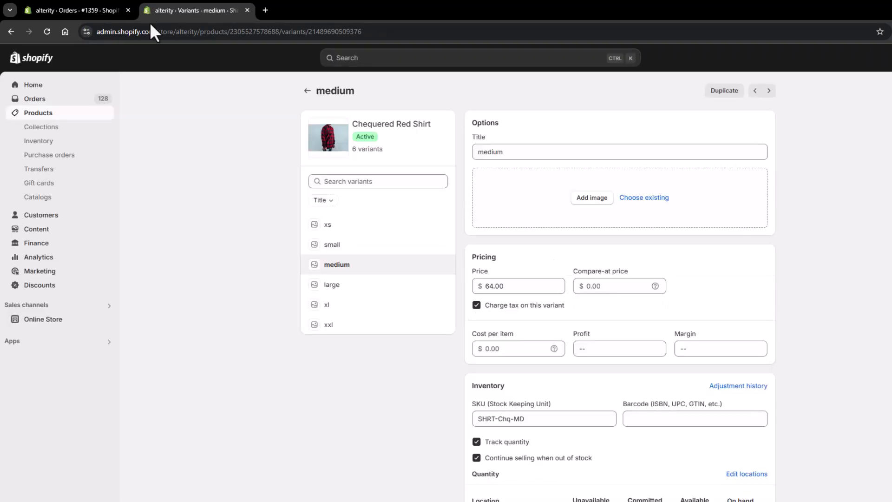
{"action": "scroll", "coordinate": [163, 205], "scroll_direction": "down", "scroll_amount": 4}
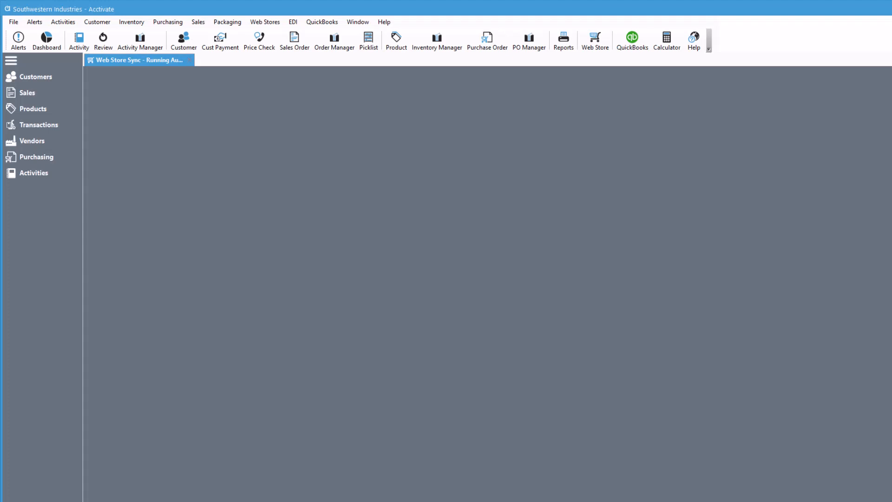
In Acctivate, search the products for "shirt" and show the warehouse inventory of Red Checkered Shirt - Med.
{"action": "left_click", "coordinate": [66, 110]}
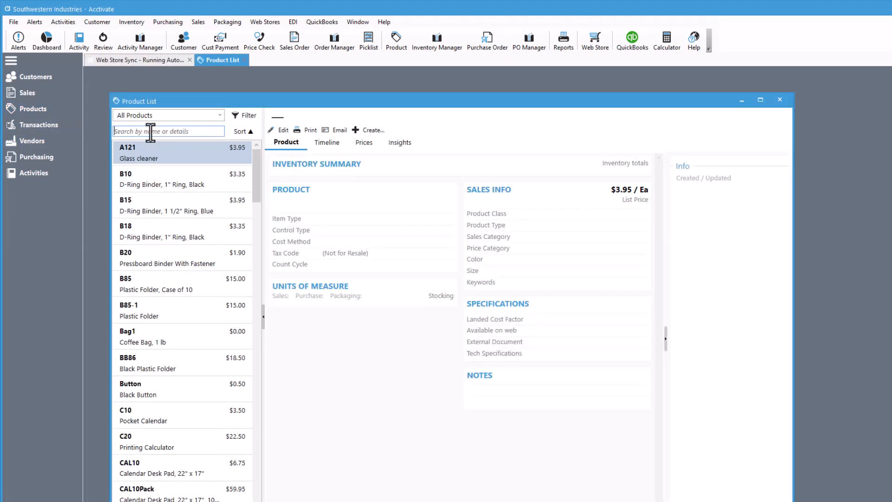
{"action": "type", "text": "shirts"}
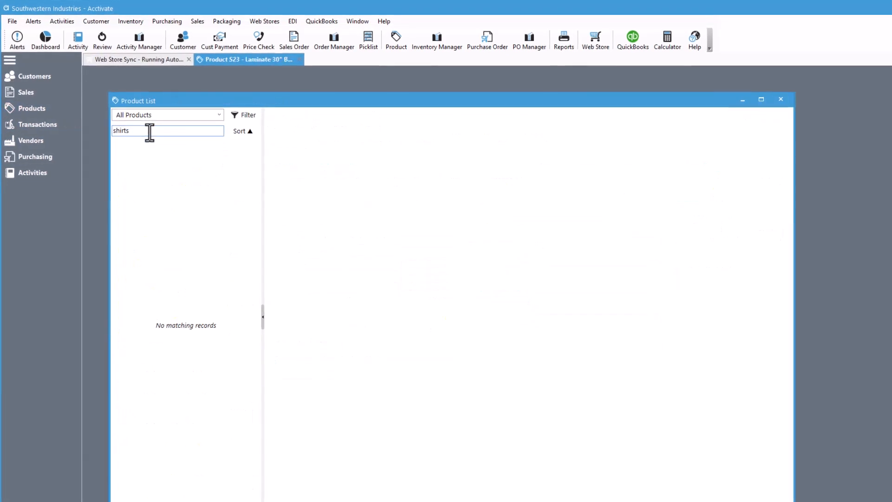
{"action": "key", "text": "BackSpace"}
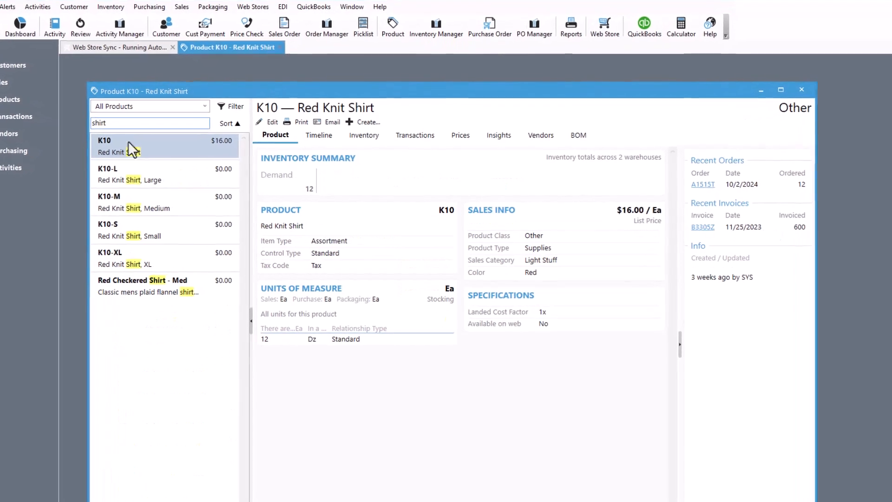
{"action": "left_click", "coordinate": [165, 286]}
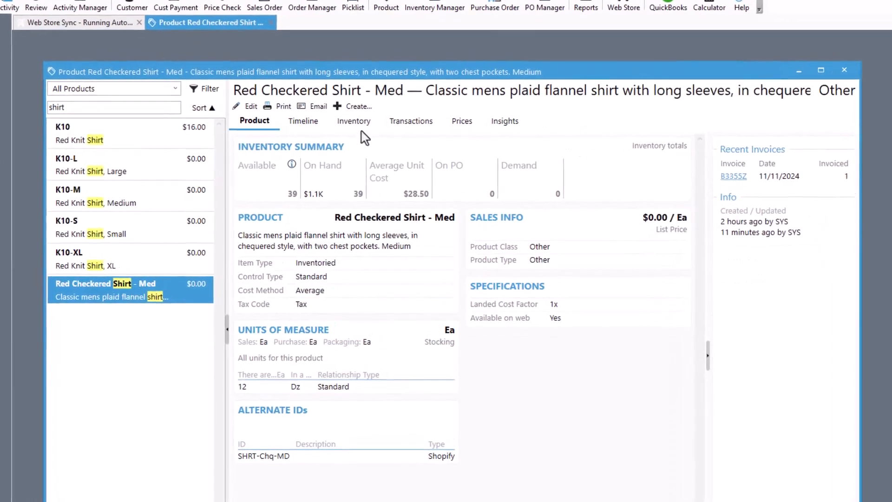
{"action": "left_click", "coordinate": [354, 122]}
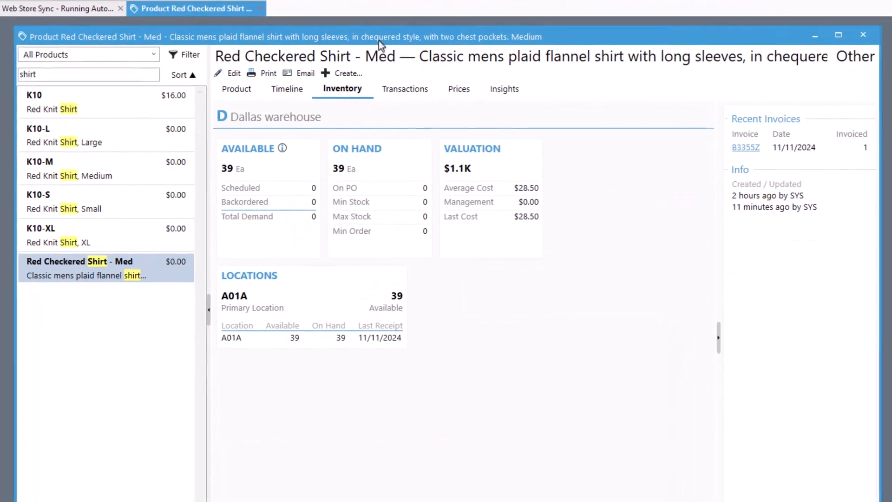